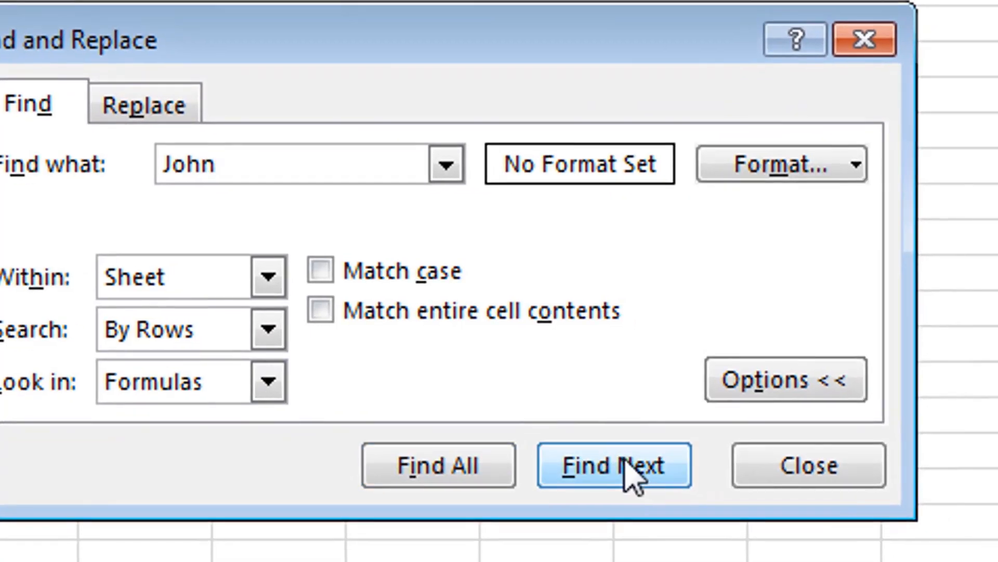
Step: Search through the sheet's matches for the entered name and close the search
{"action": "left_click", "coordinate": [632, 471]}
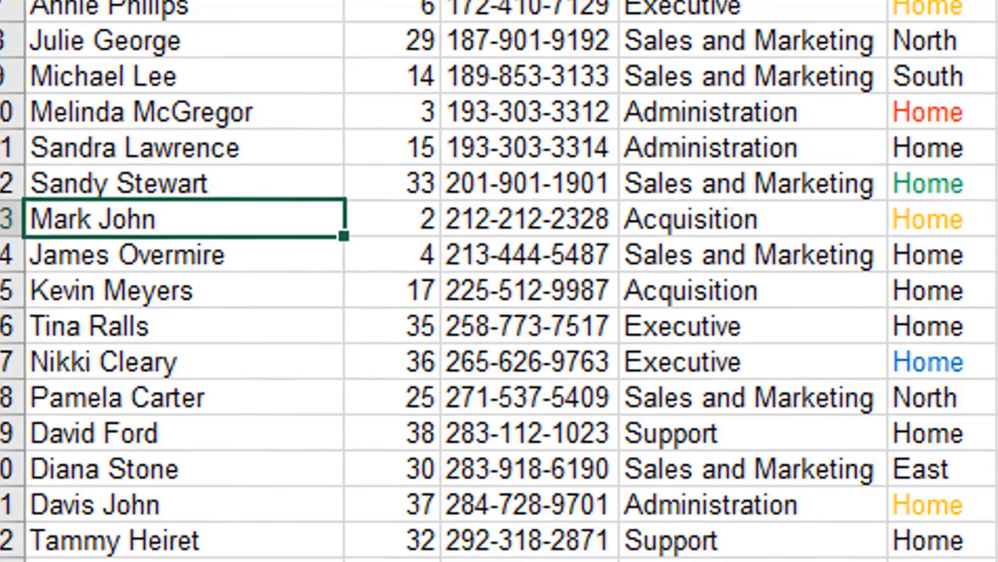
{"action": "left_click", "coordinate": [994, 512]}
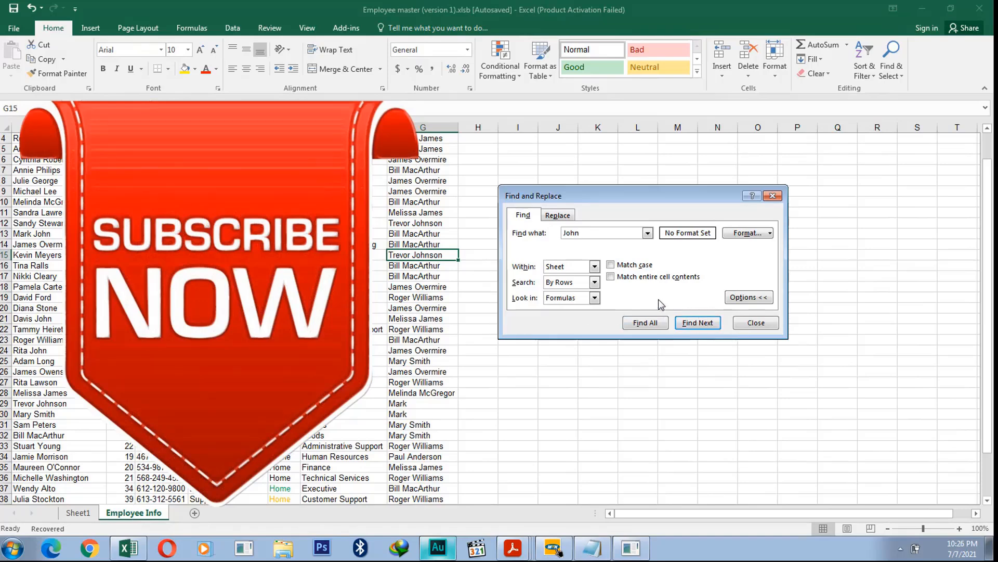
{"action": "left_click", "coordinate": [755, 324]}
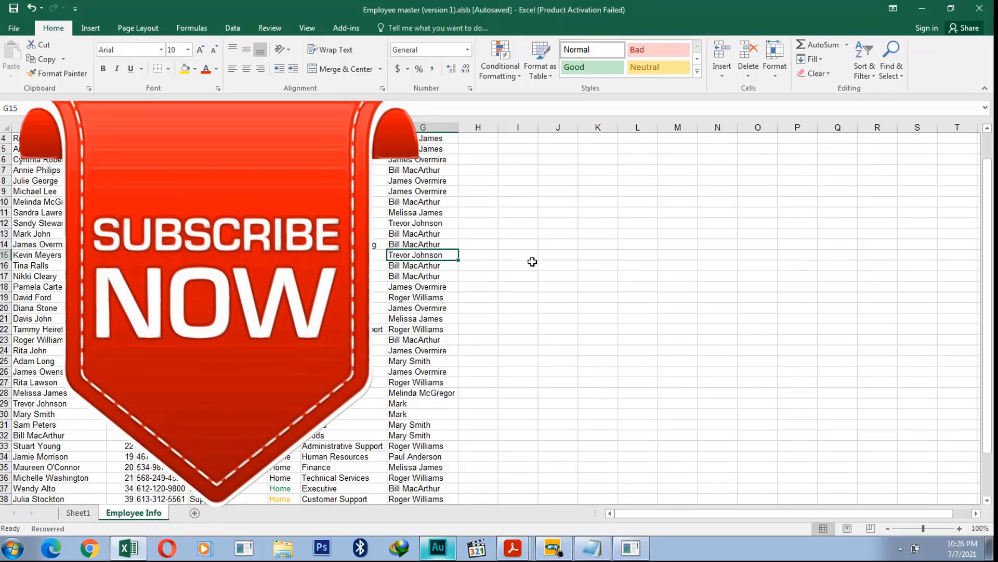
{"action": "left_click", "coordinate": [532, 262]}
{"action": "scroll", "coordinate": [532, 262], "scroll_direction": "up", "scroll_amount": 1}
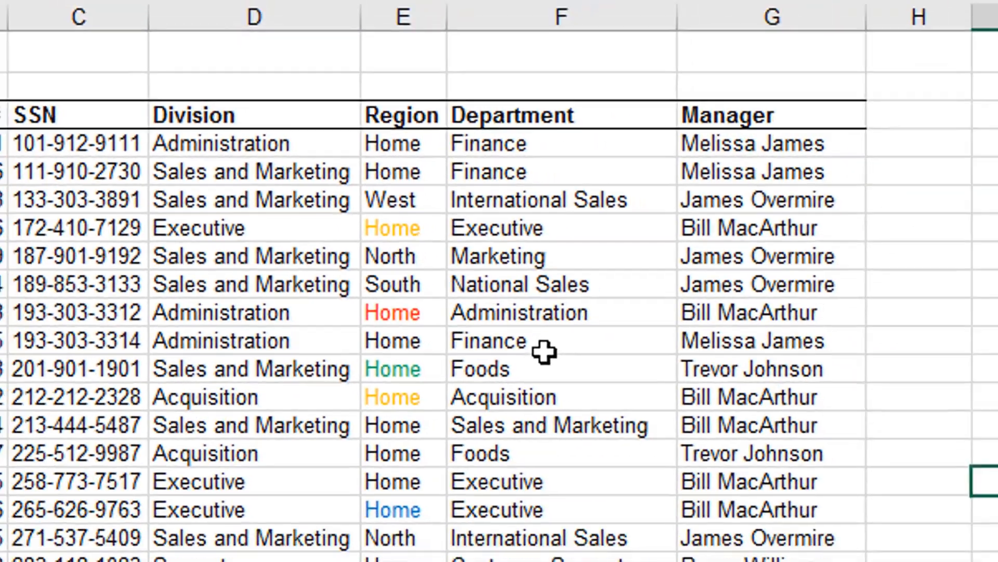
Step: Set up a find and replace on the Employee Info sheet that substitutes "sales" for "sales and marketing"
{"action": "left_click", "coordinate": [716, 482]}
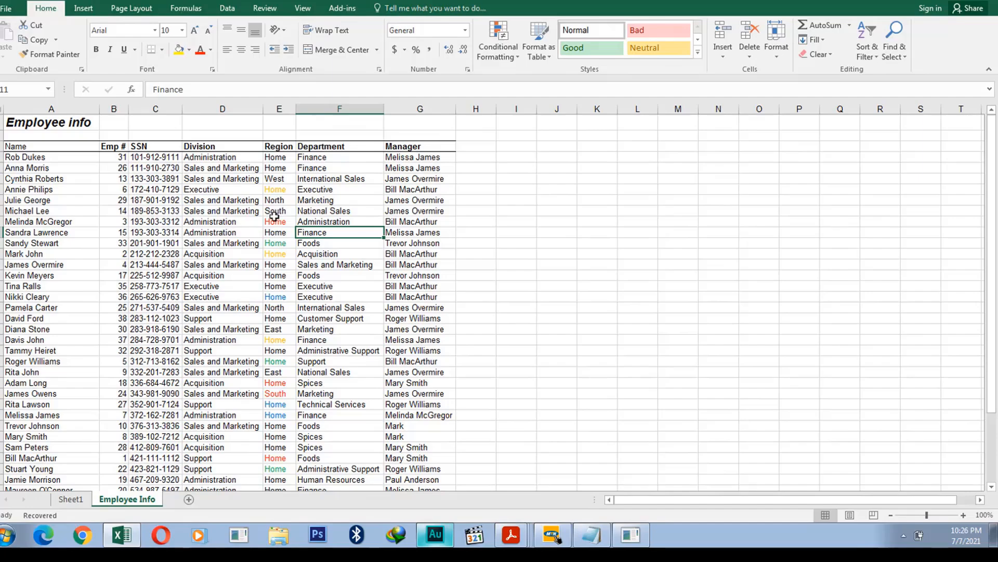
{"action": "key", "text": "ctrl+f"}
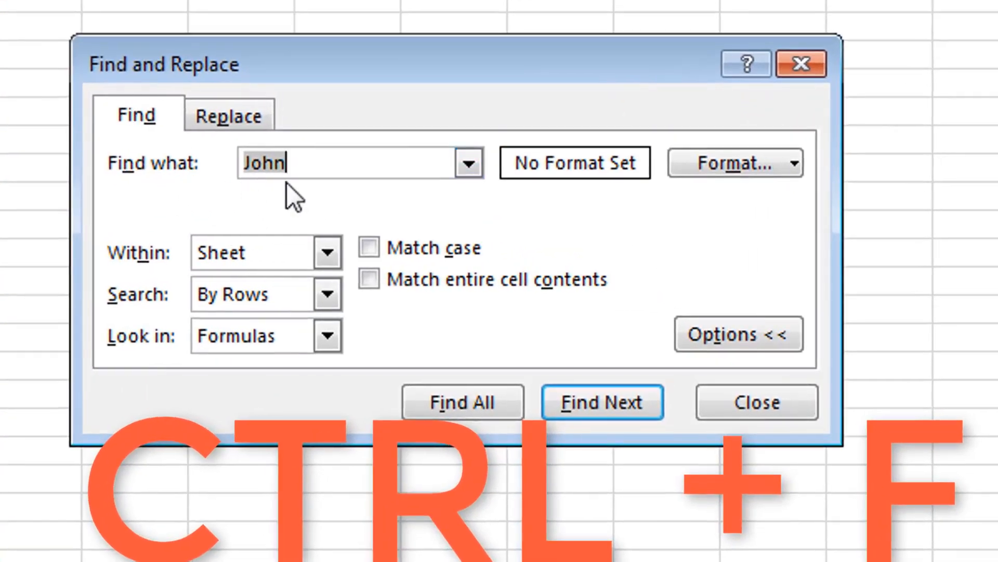
{"action": "key", "text": "BackSpace"}
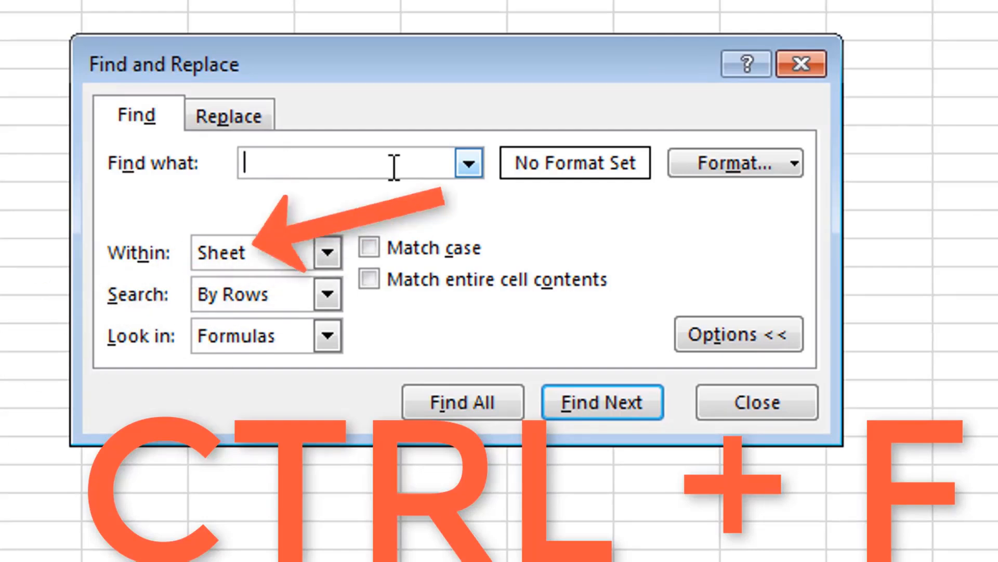
{"action": "type", "text": "sales and "}
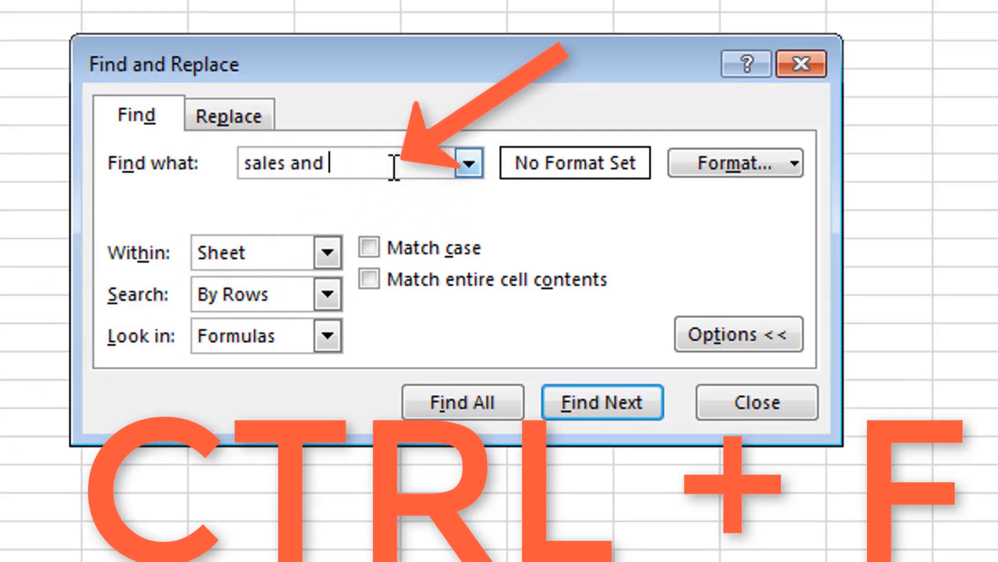
{"action": "type", "text": "marketing"}
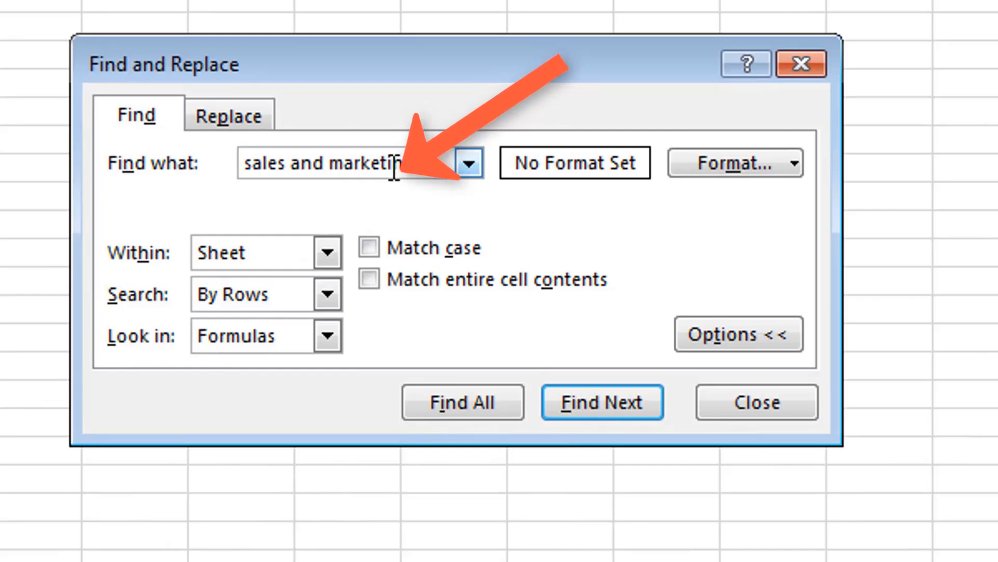
{"action": "left_click", "coordinate": [227, 128]}
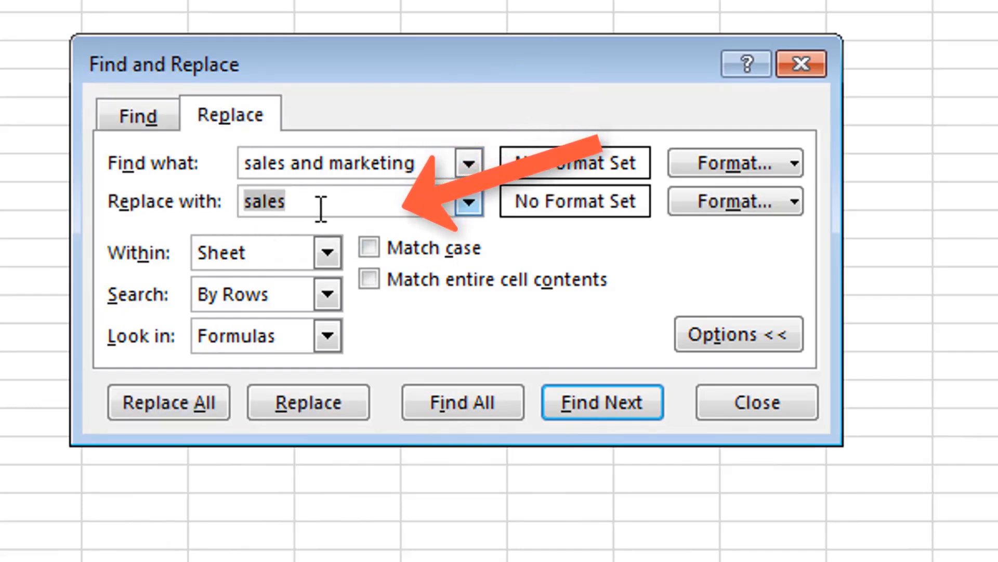
{"action": "type", "text": "sales"}
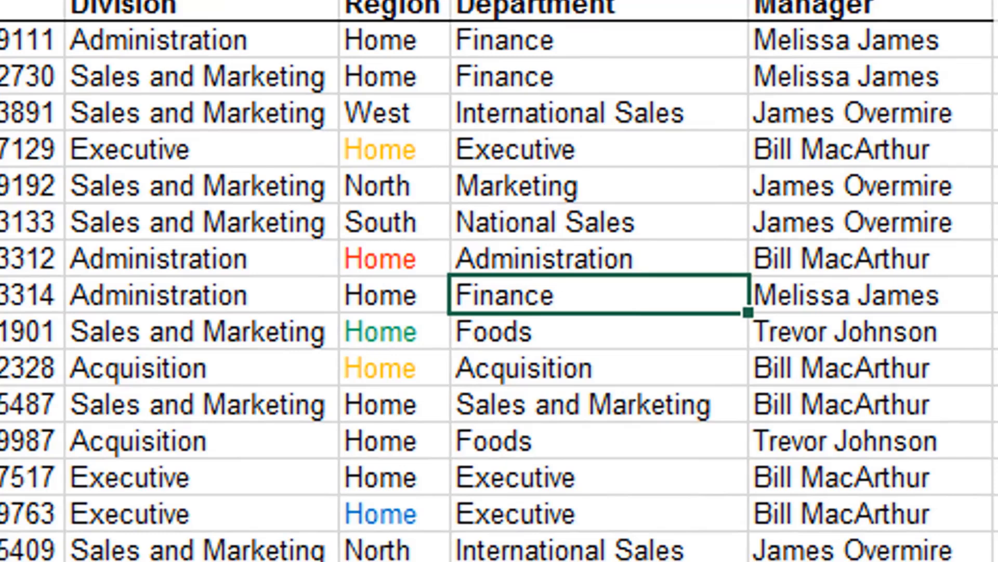
Step: Replace every "sales and marketing" match in the sheet at once and dismiss the completion message
{"action": "left_click", "coordinate": [969, 526]}
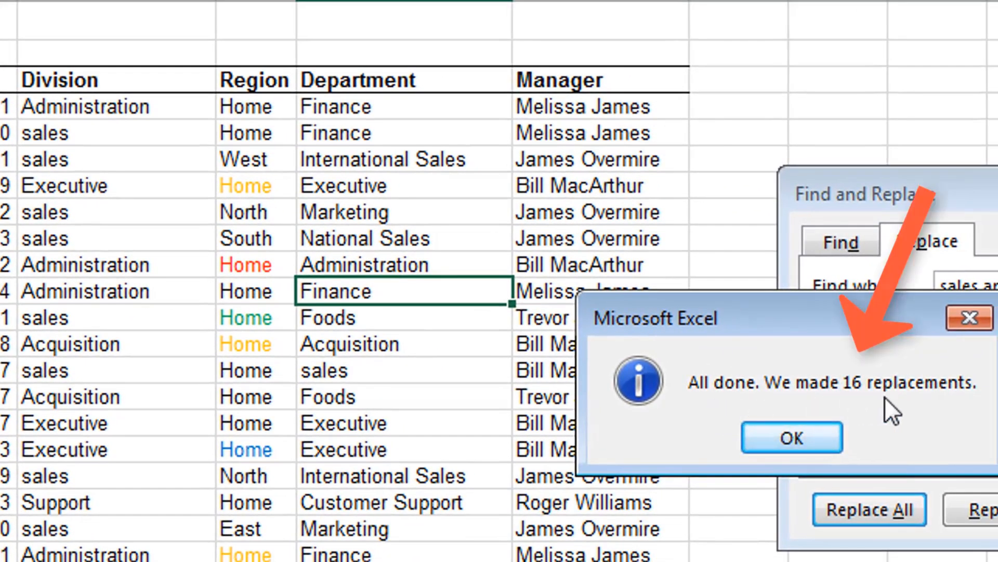
{"action": "left_click", "coordinate": [807, 433]}
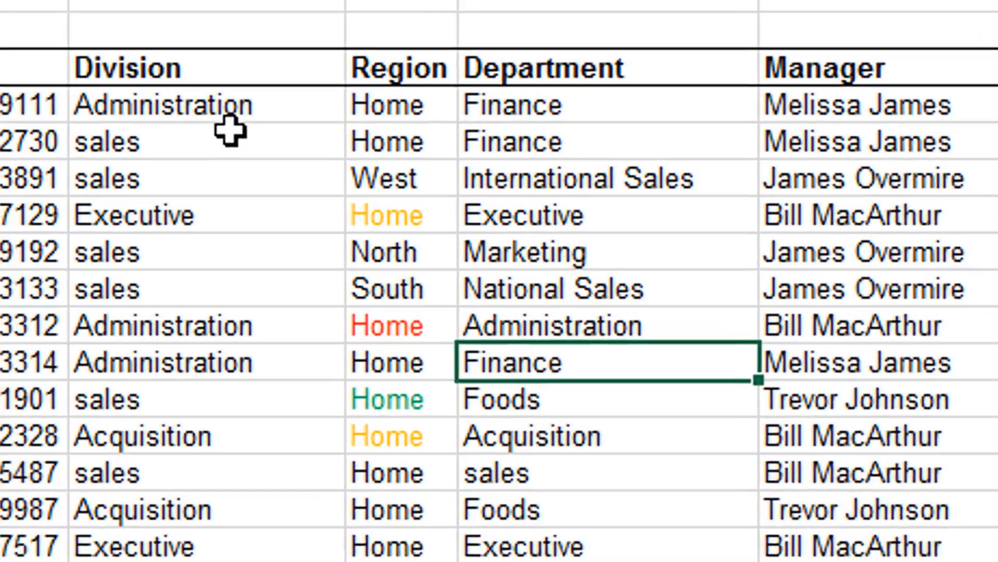
Step: Examine the entries down the Division column to check which cells the replacement affected
{"action": "left_click", "coordinate": [132, 126]}
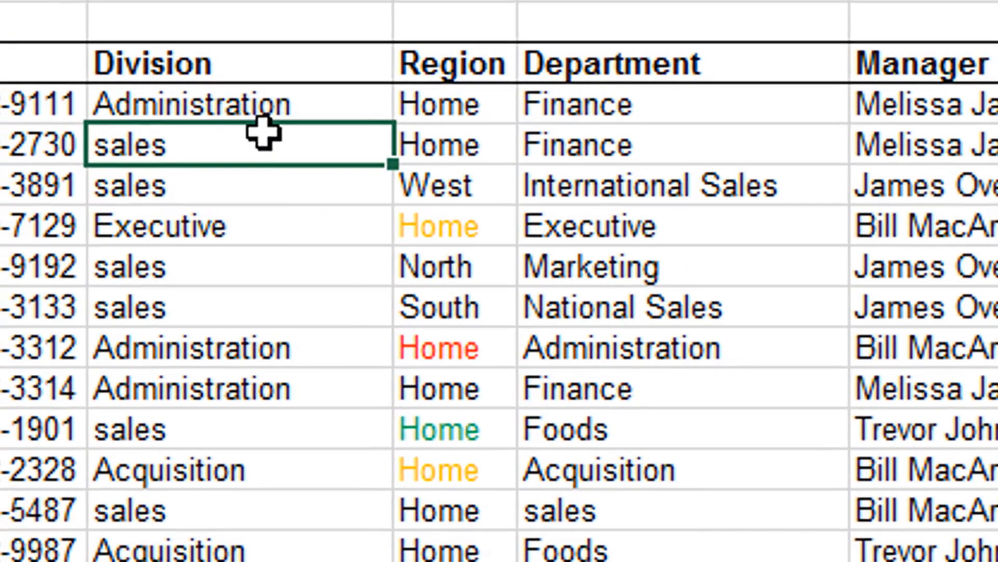
{"action": "left_click", "coordinate": [263, 104]}
{"action": "left_click", "coordinate": [213, 156]}
{"action": "left_click", "coordinate": [214, 193]}
{"action": "left_click", "coordinate": [223, 430]}
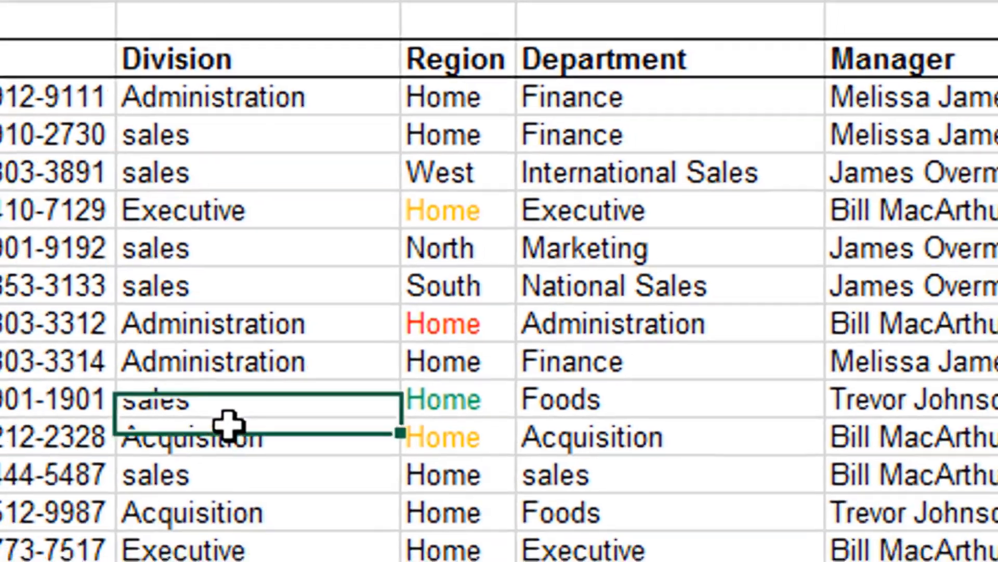
{"action": "left_click", "coordinate": [208, 543]}
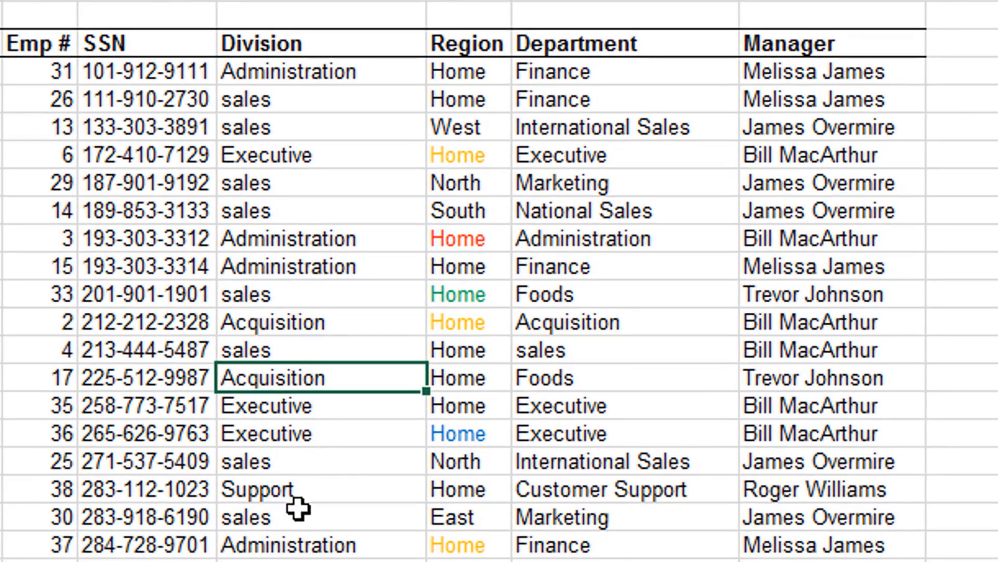
{"action": "left_click", "coordinate": [296, 536]}
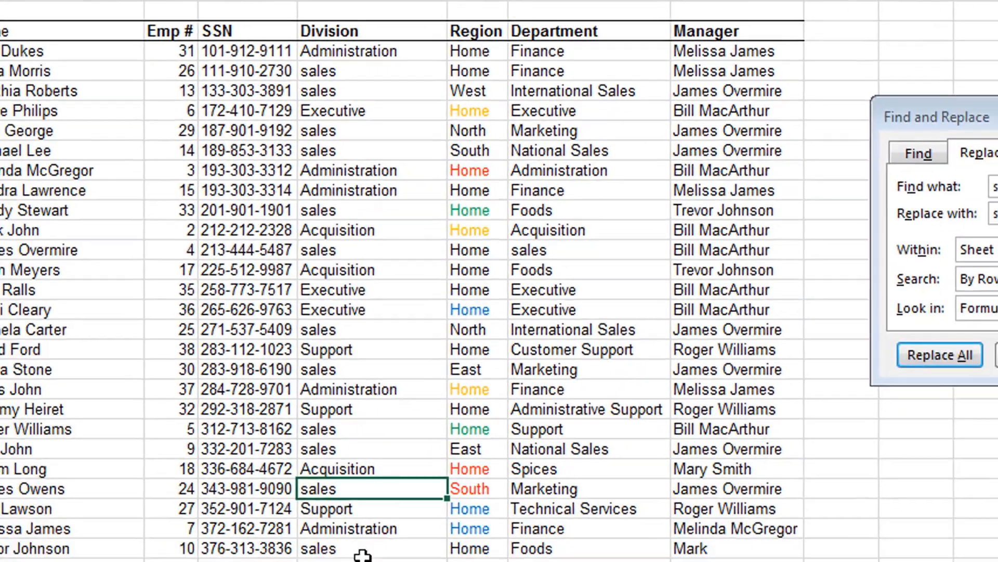
{"action": "left_click", "coordinate": [371, 530]}
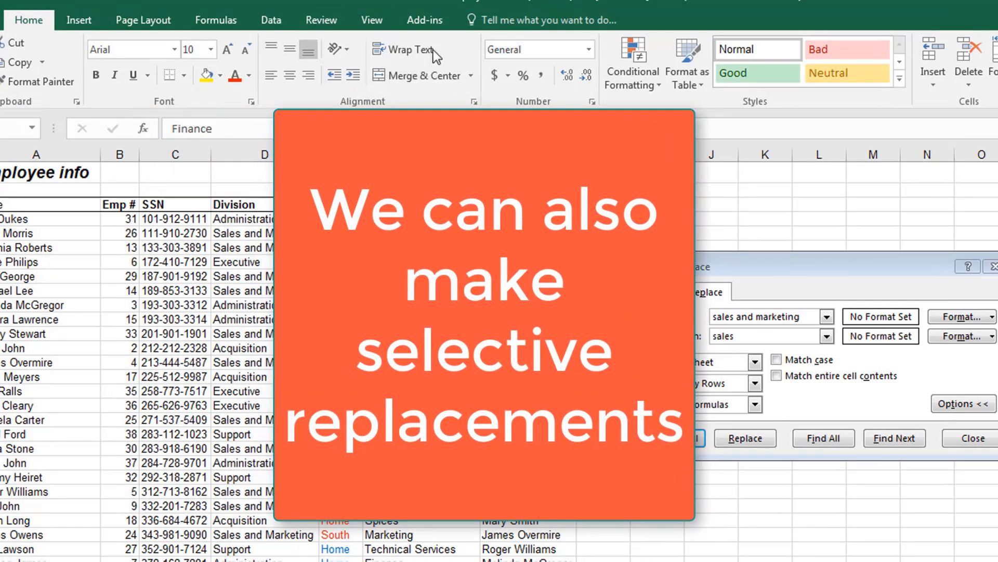
Step: Find the "sales and marketing" matches one at a time and replace a single one with "sales"
{"action": "left_click", "coordinate": [658, 292]}
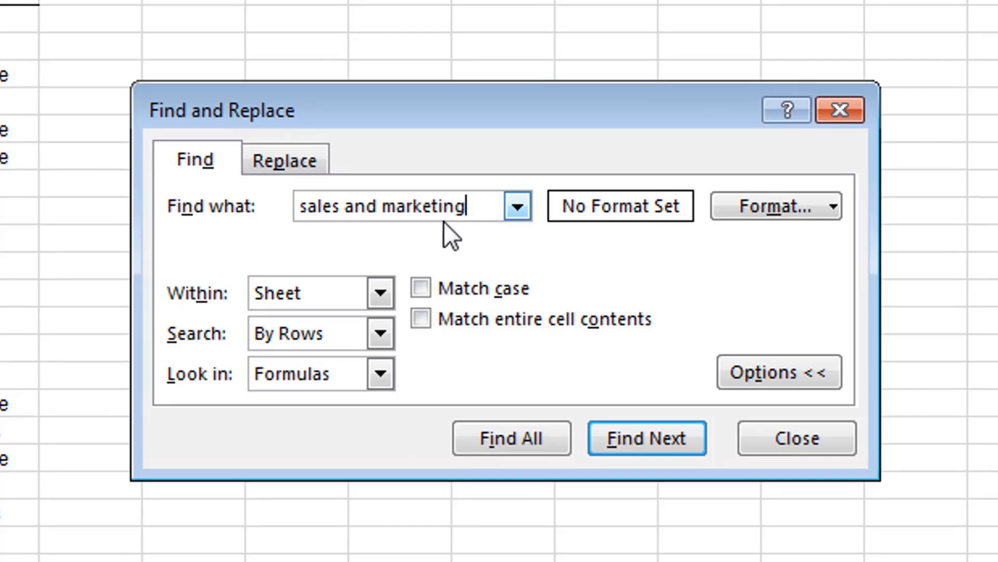
{"action": "left_click", "coordinate": [293, 163]}
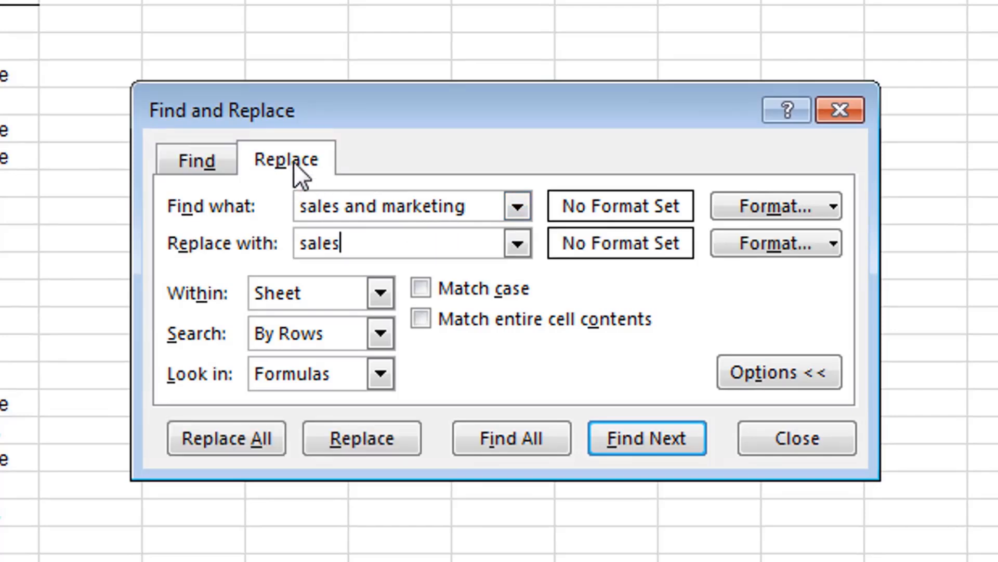
{"action": "left_click", "coordinate": [365, 244]}
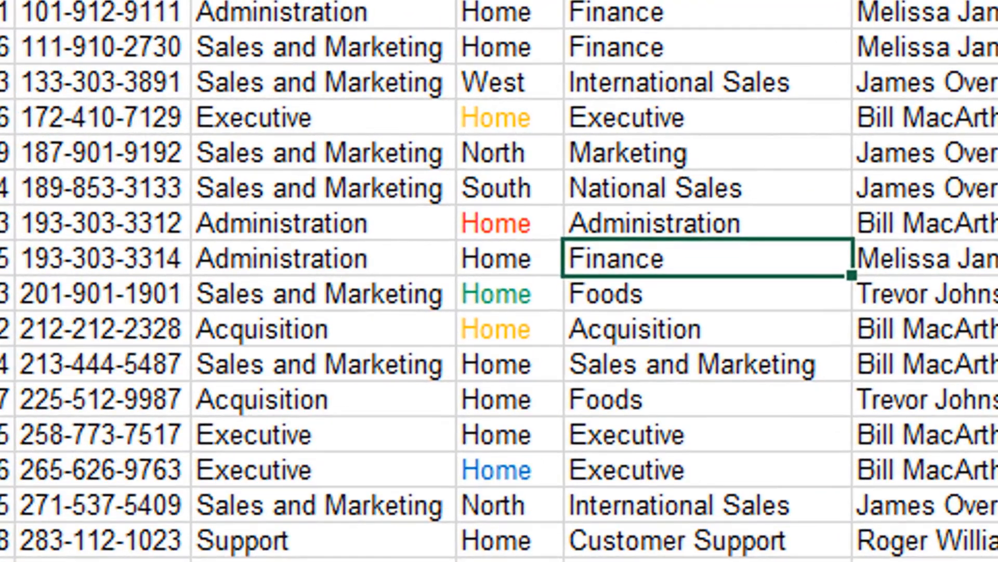
{"action": "key", "text": "alt+f"}
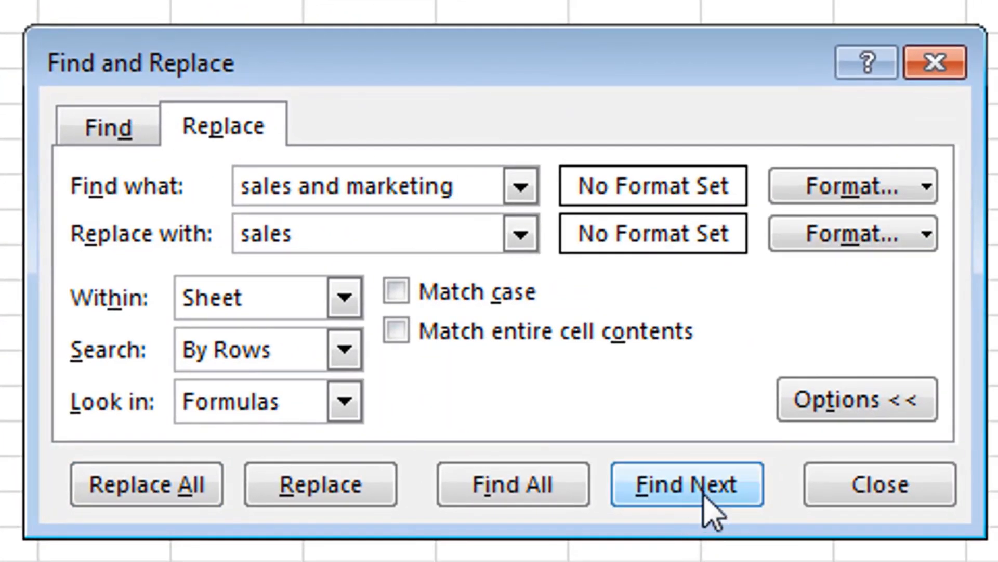
{"action": "left_click", "coordinate": [713, 507]}
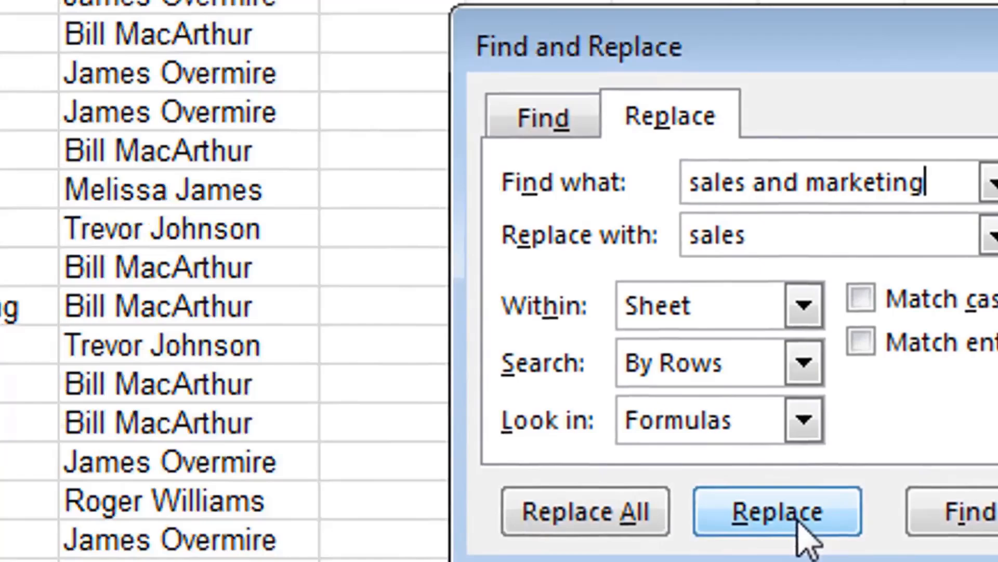
{"action": "left_click", "coordinate": [803, 538]}
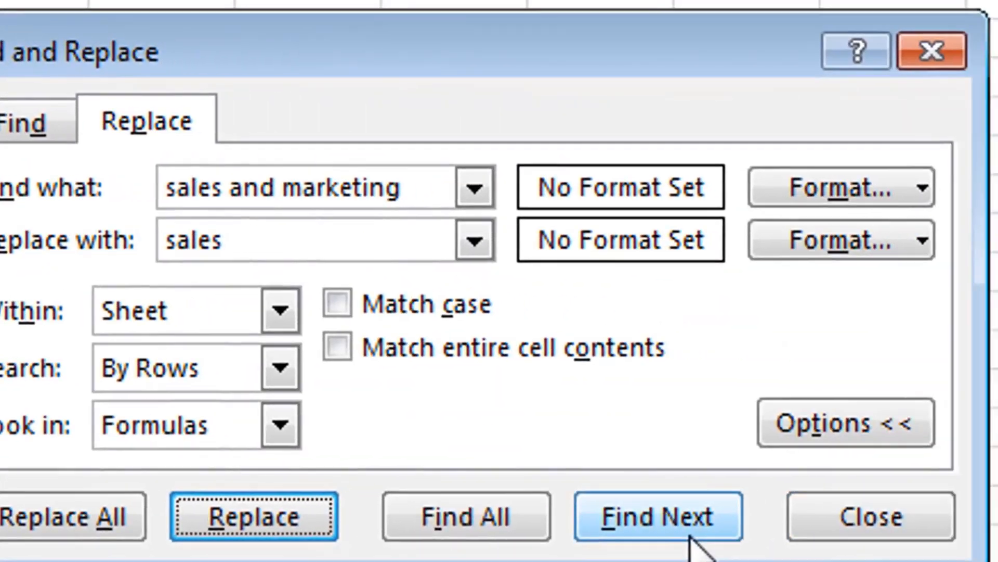
Step: Skip ahead to the matching Division cell in row 23 and replace only that match with "sales"
{"action": "left_click", "coordinate": [688, 539]}
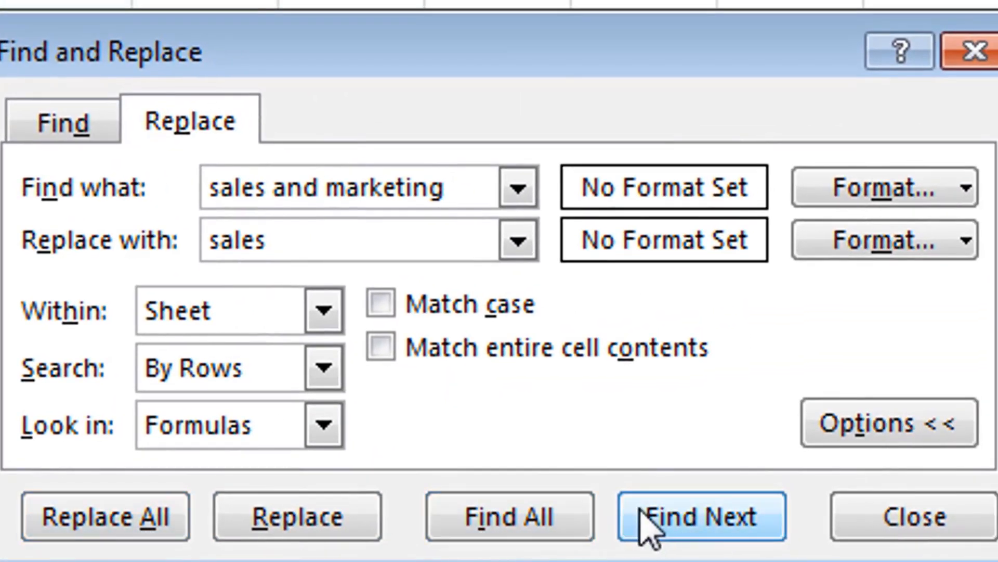
{"action": "left_click", "coordinate": [688, 514]}
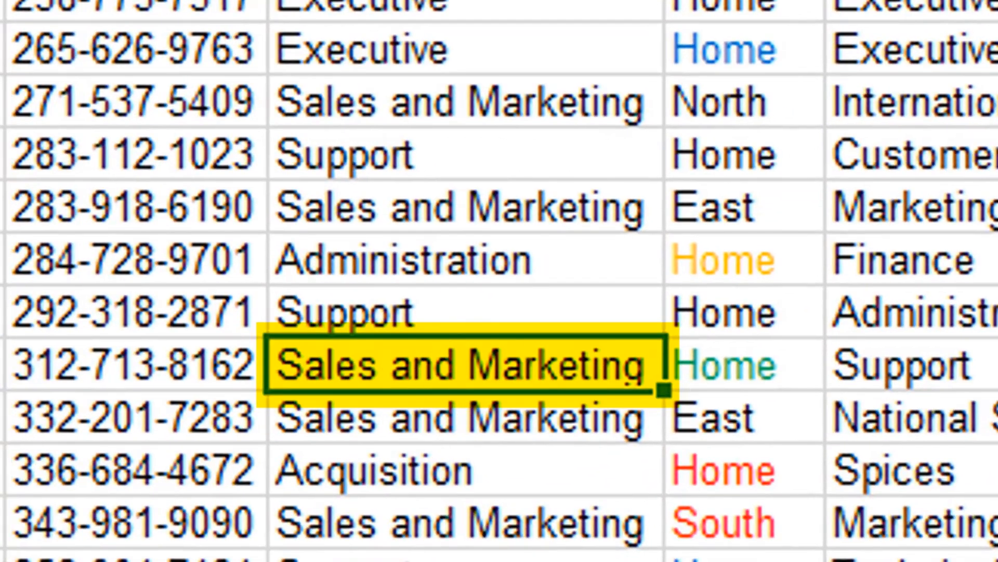
{"action": "key", "text": "alt+r"}
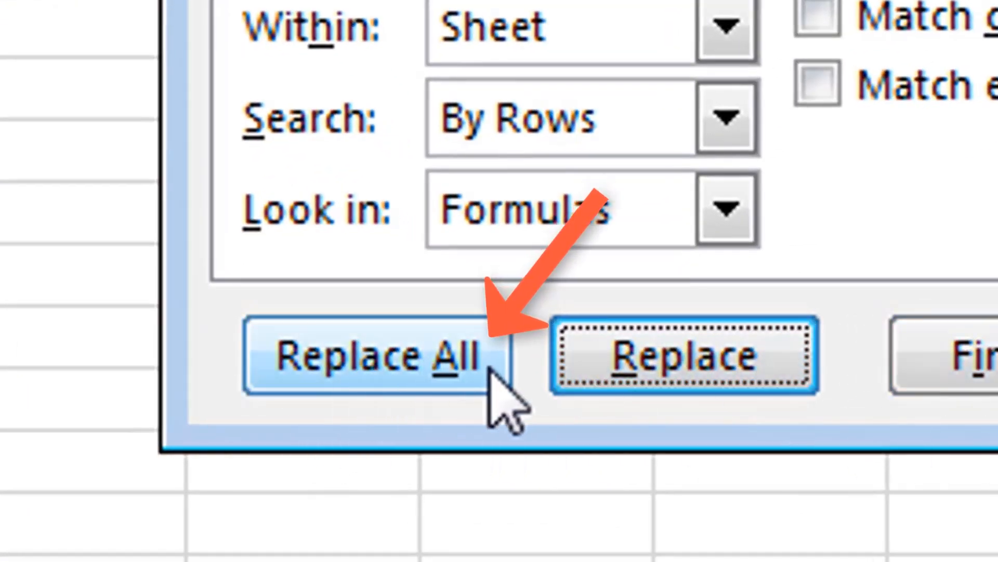
Step: Replace all remaining "sales and marketing" entries with "sales" and check the results in the Division column
{"action": "left_click", "coordinate": [435, 363]}
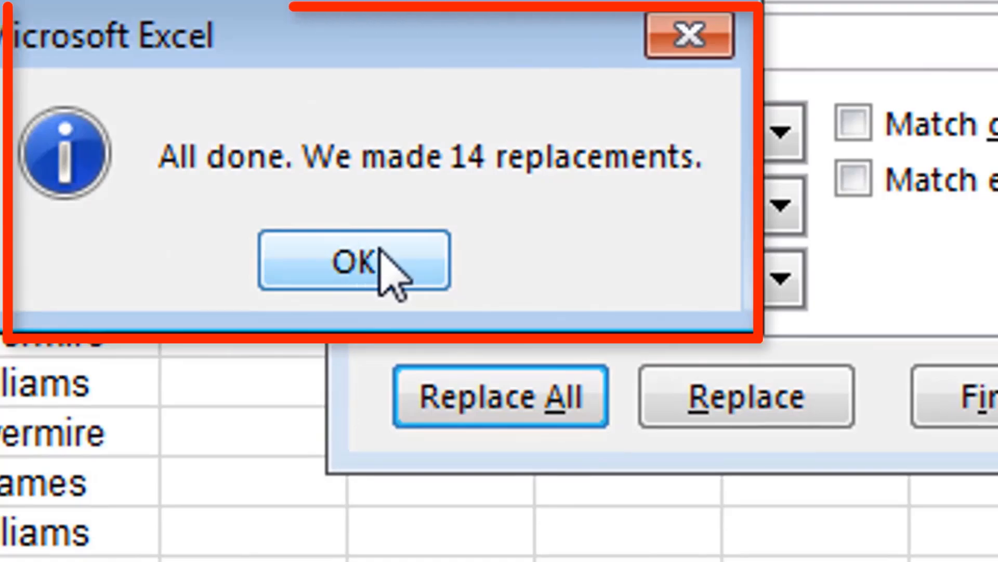
{"action": "left_click", "coordinate": [401, 270]}
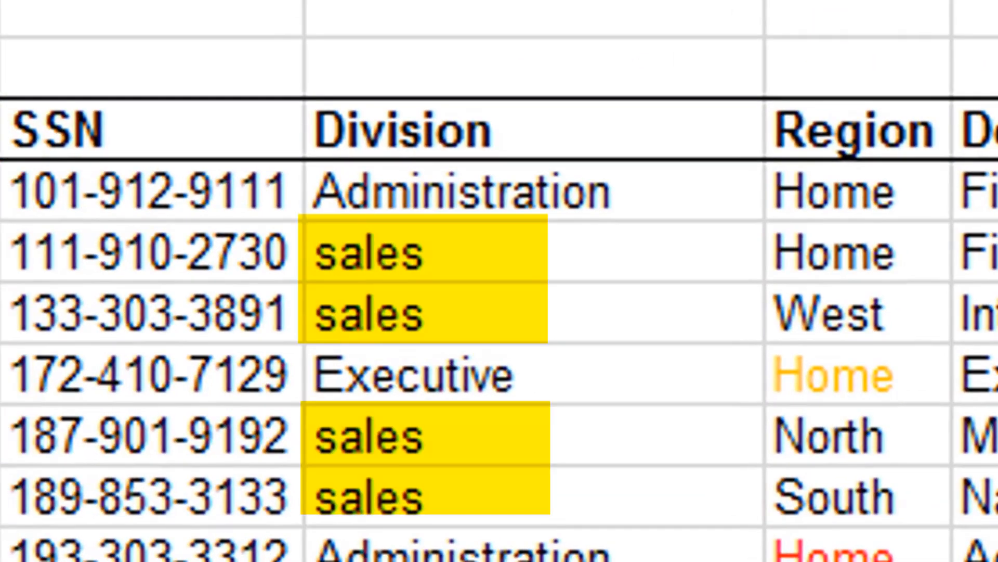
{"action": "left_click", "coordinate": [486, 293]}
{"action": "scroll", "coordinate": [499, 281], "scroll_direction": "down", "scroll_amount": 9}
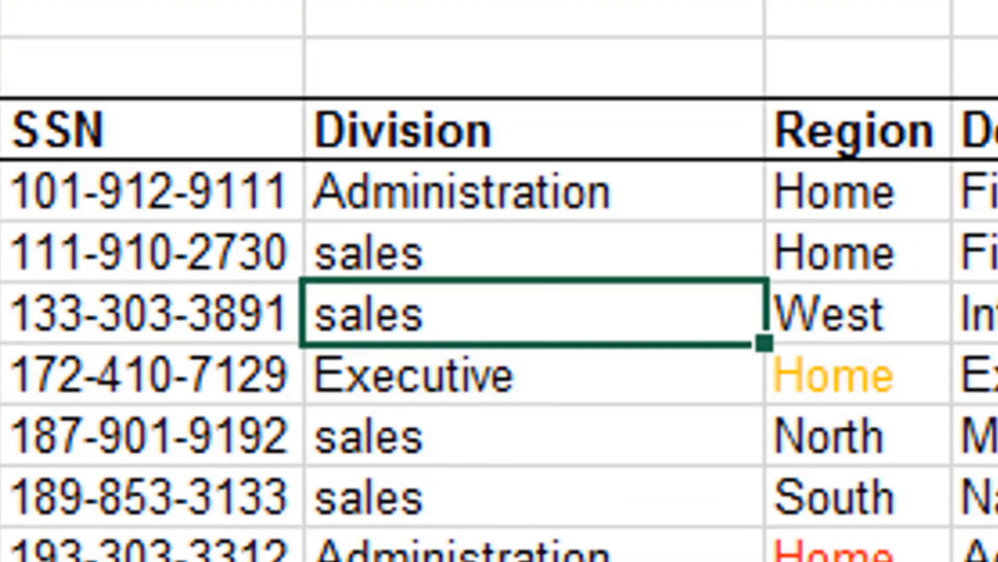
{"action": "left_click", "coordinate": [548, 416]}
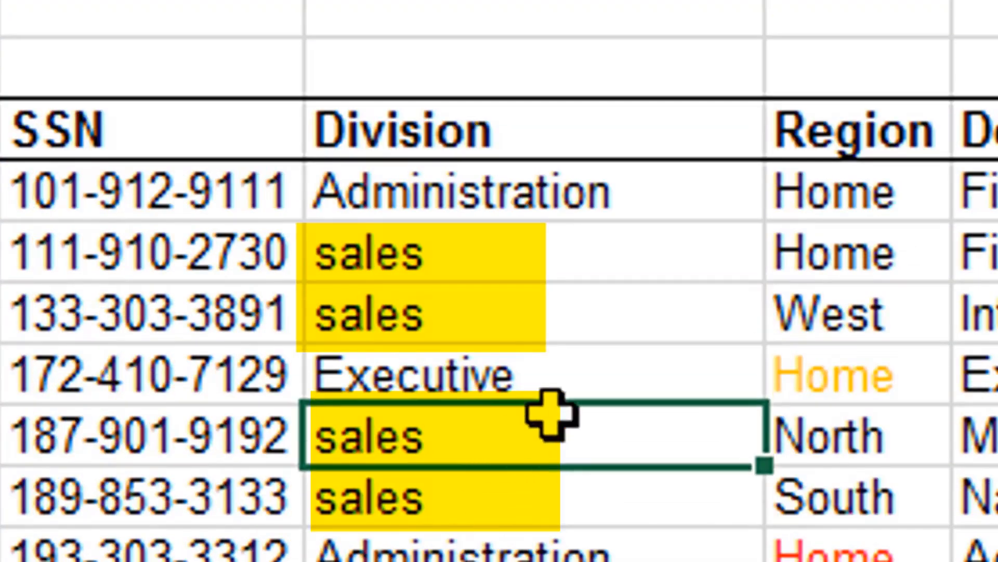
{"action": "left_click", "coordinate": [570, 366]}
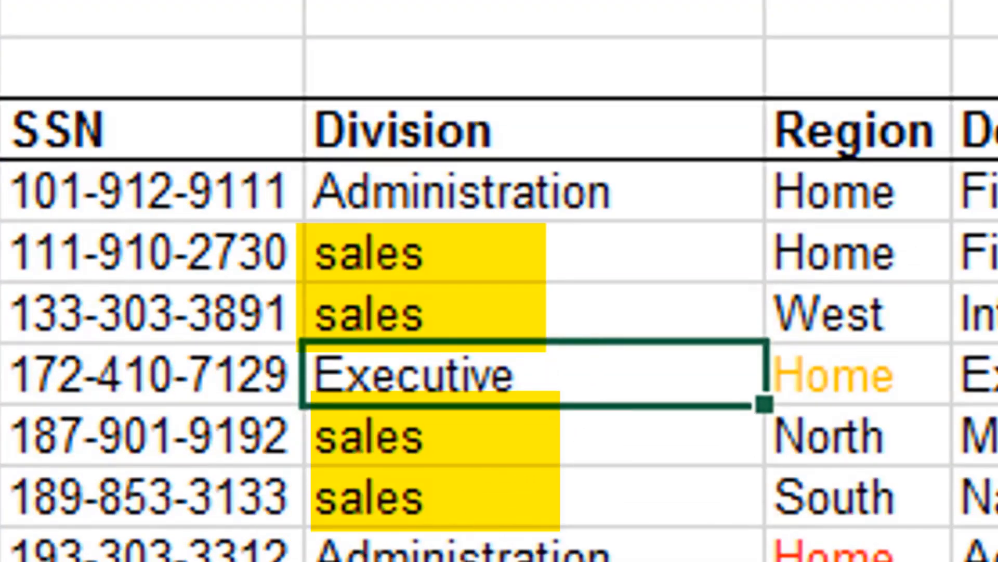